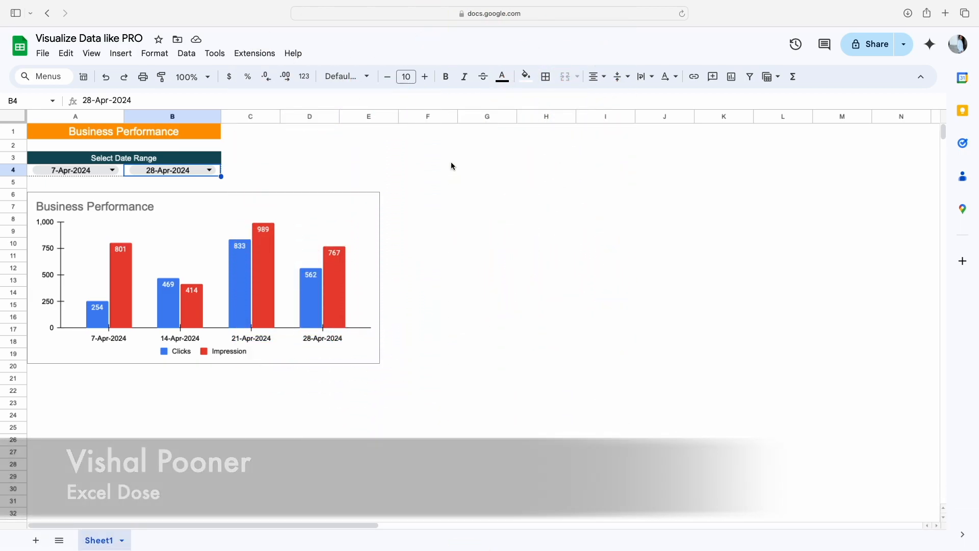
pyautogui.click(217, 159)
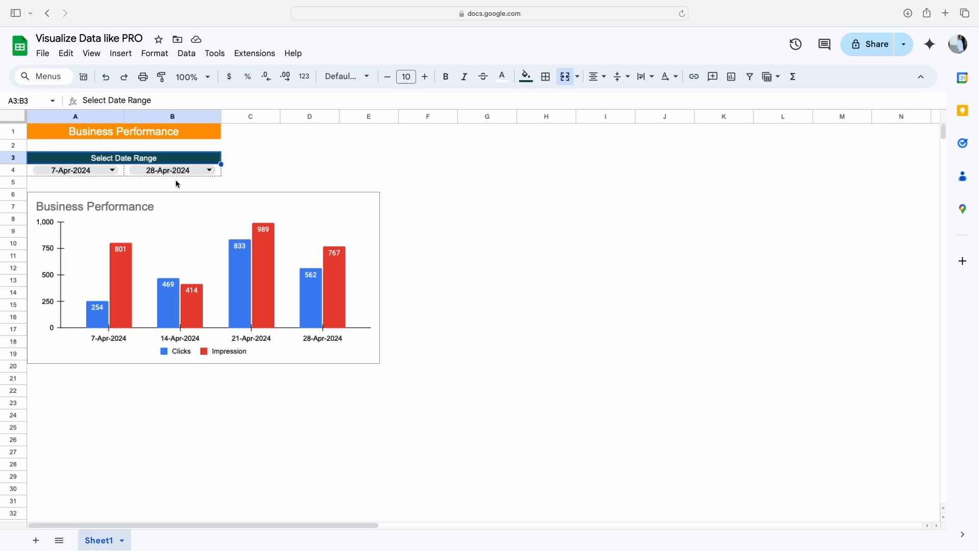
pyautogui.press('Down')
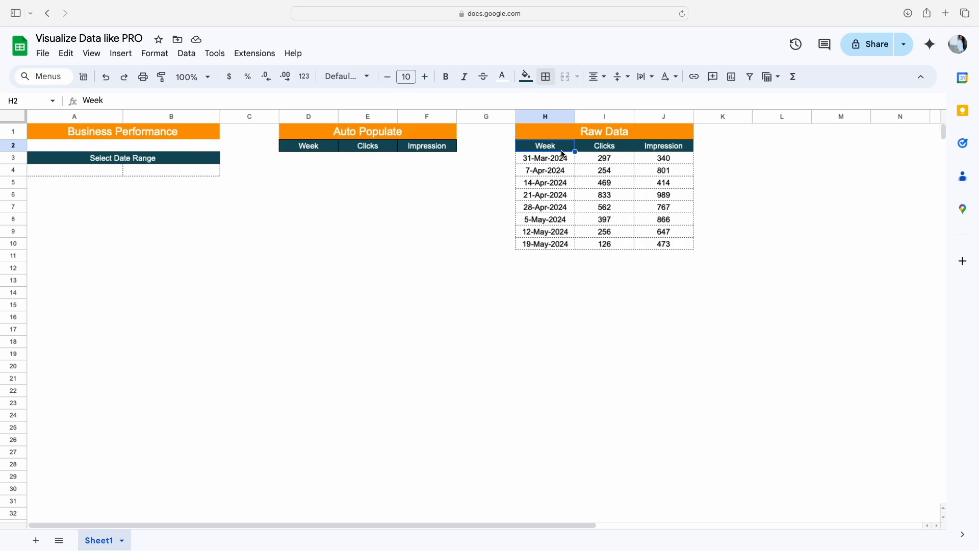
pyautogui.moveTo(562, 151); pyautogui.dragTo(660, 246)
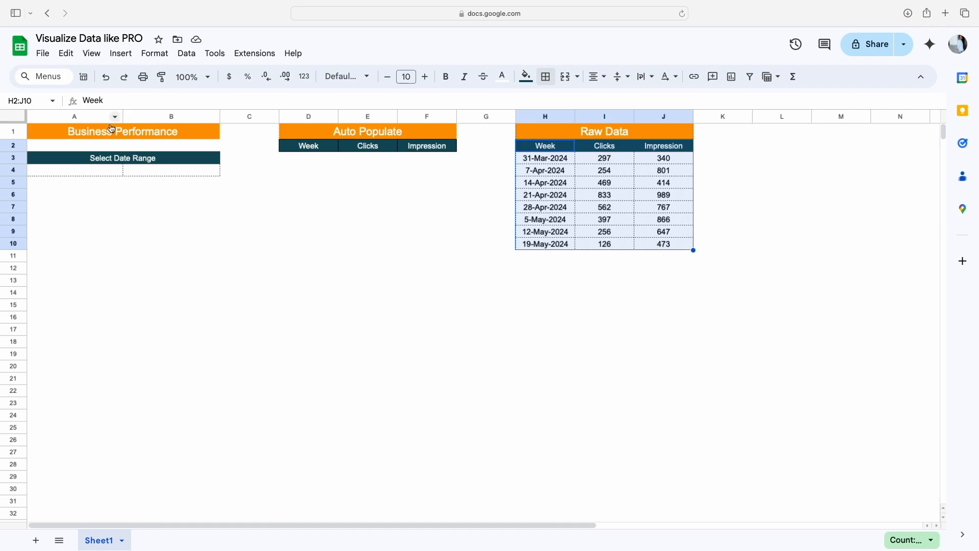
# - Add a data validation dropdown to cell A4 that takes its options from the week dates in Sheet1!H3:H20
pyautogui.moveTo(102, 170)
pyautogui.mouseDown()
pyautogui.moveTo(144, 171)
pyautogui.moveTo(104, 172)
pyautogui.mouseUp()
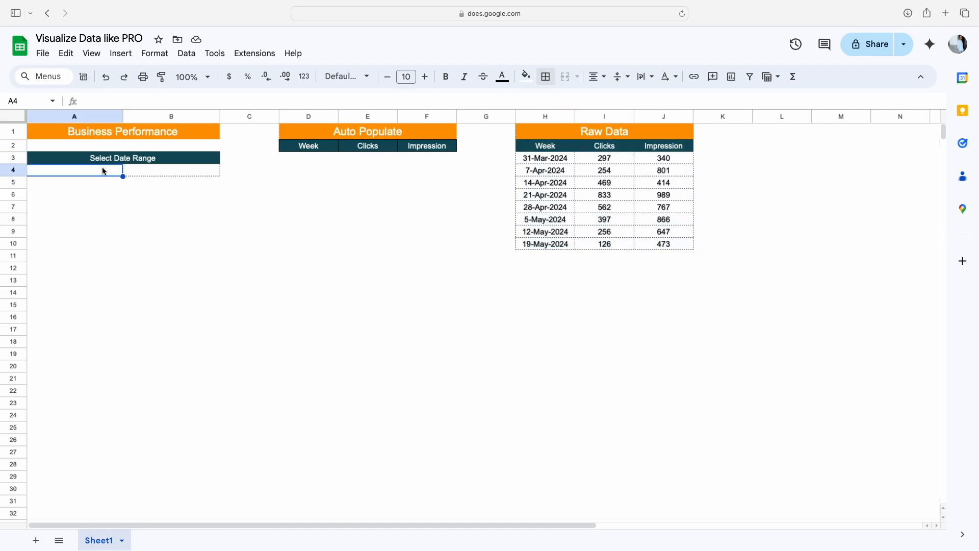
pyautogui.click(188, 54)
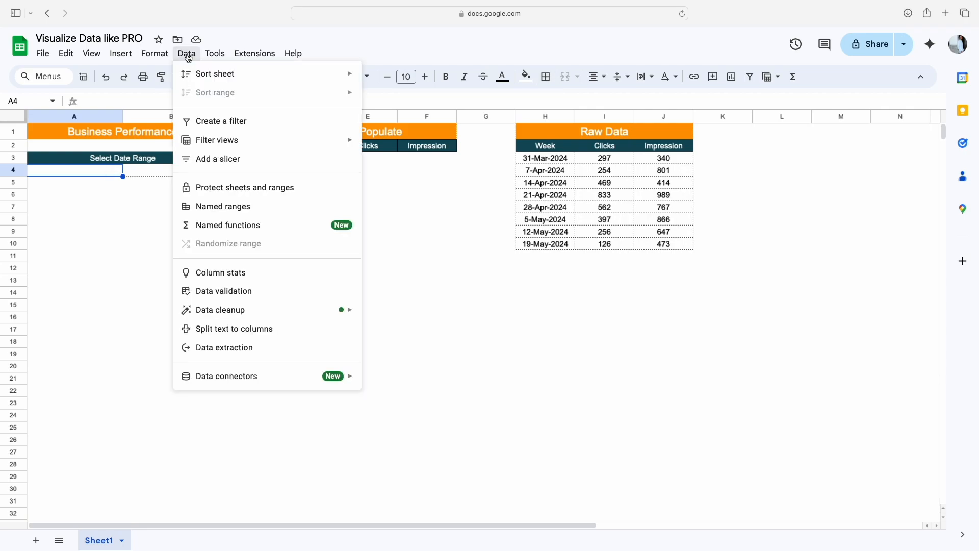
pyautogui.click(234, 294)
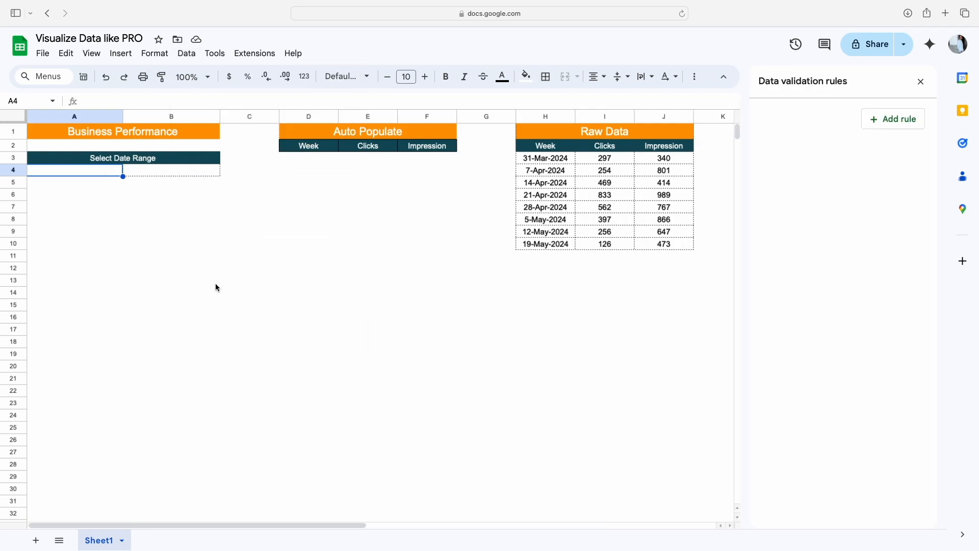
pyautogui.click(892, 123)
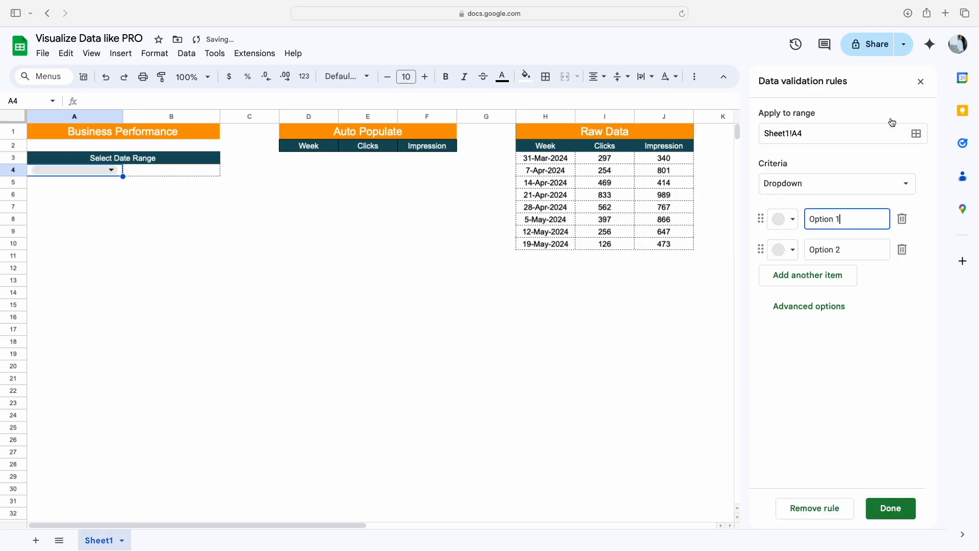
pyautogui.click(836, 184)
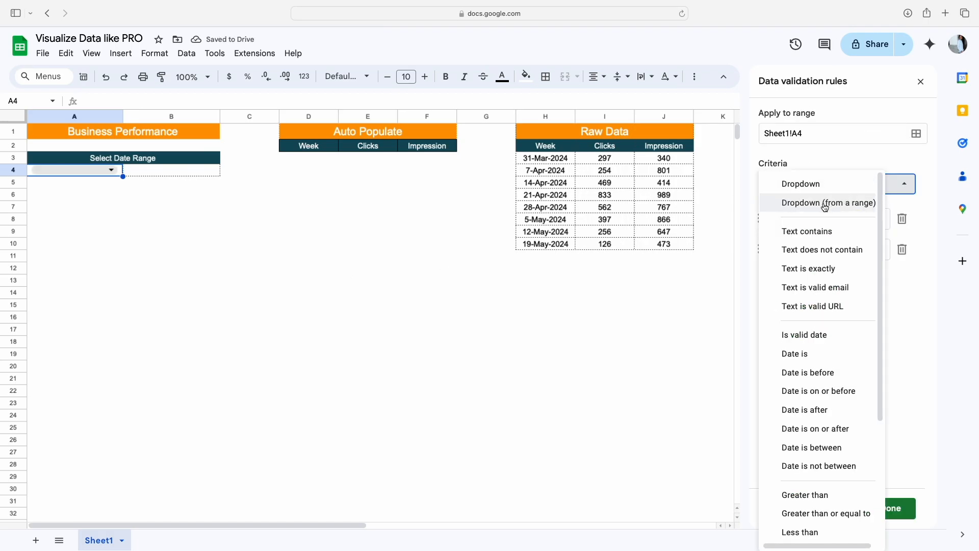
pyautogui.click(825, 204)
pyautogui.click(909, 223)
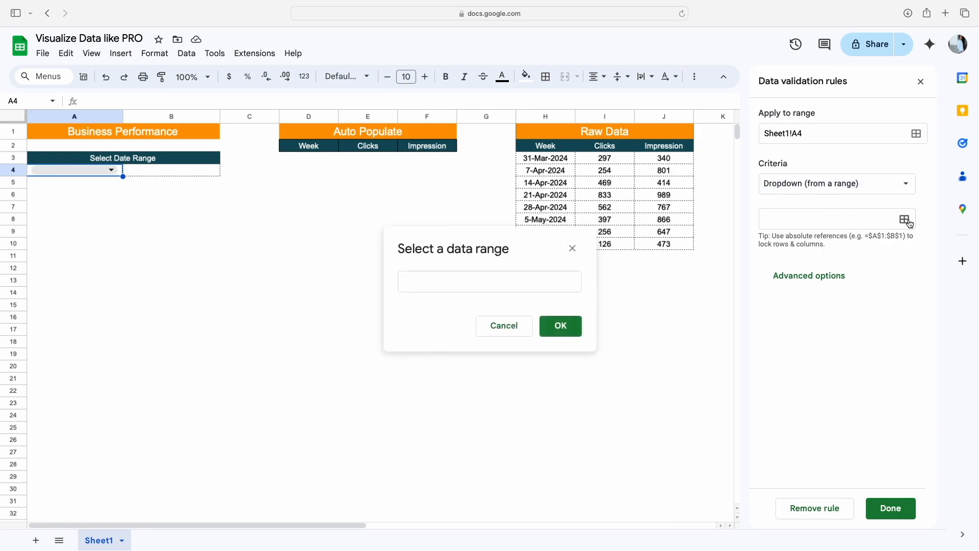
pyautogui.click(514, 278)
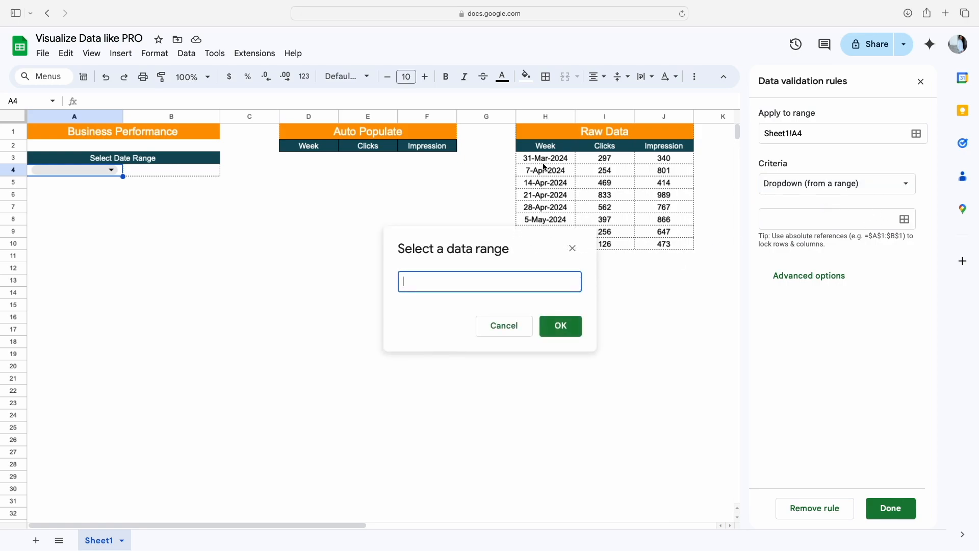
pyautogui.moveTo(547, 162); pyautogui.dragTo(554, 367)
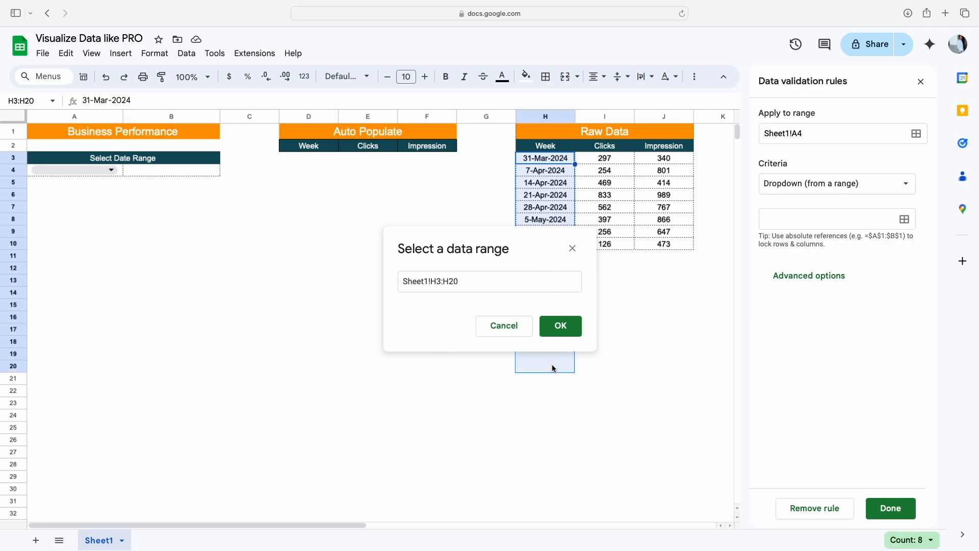
pyautogui.click(556, 328)
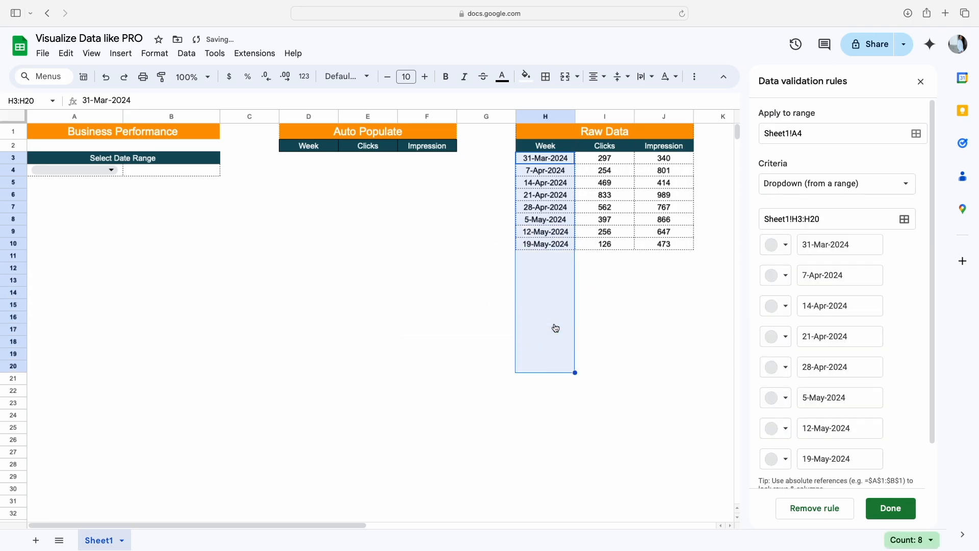
pyautogui.click(896, 509)
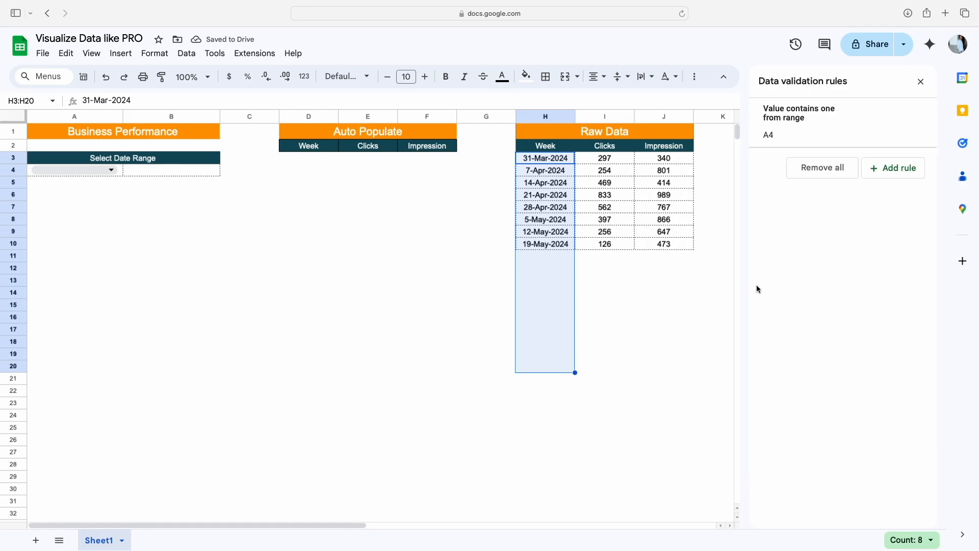
# - Add a dropdown-from-a-range validation rule to cell B4 using Sheet1!H3:H21, and close the validation rules
pyautogui.click(144, 173)
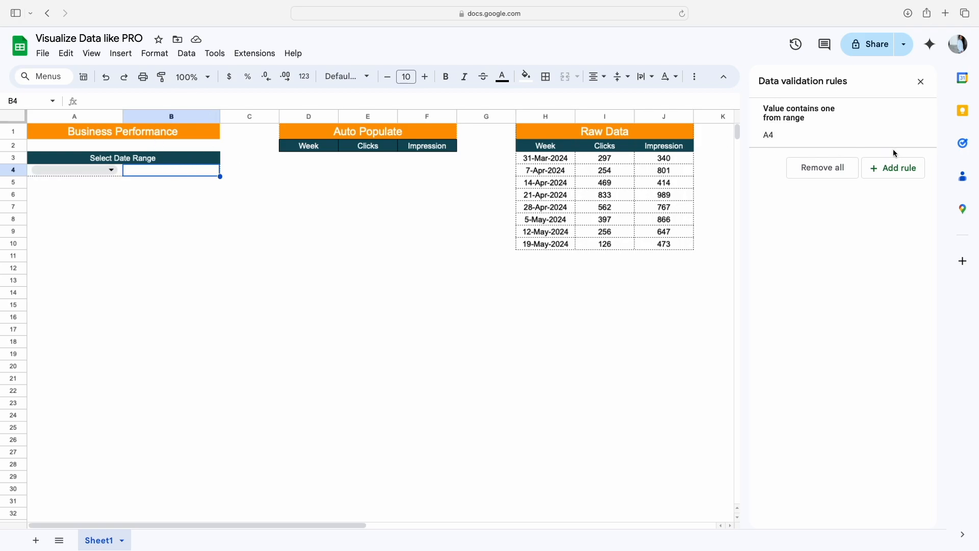
pyautogui.click(896, 171)
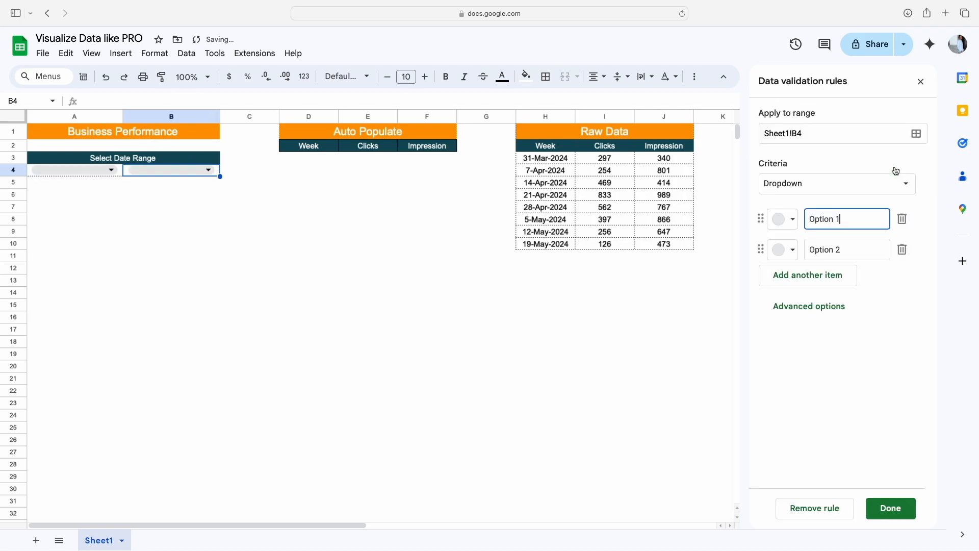
pyautogui.click(824, 192)
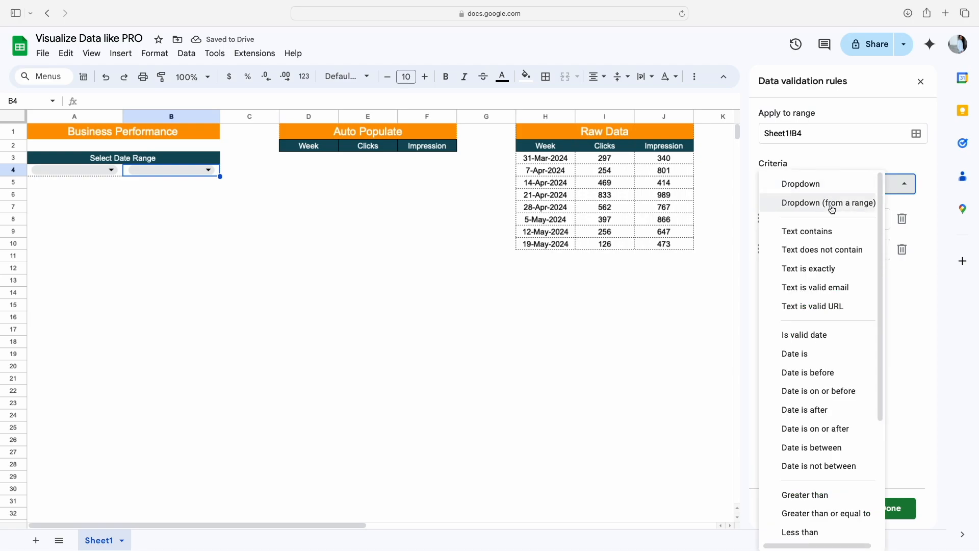
pyautogui.click(829, 204)
pyautogui.click(904, 219)
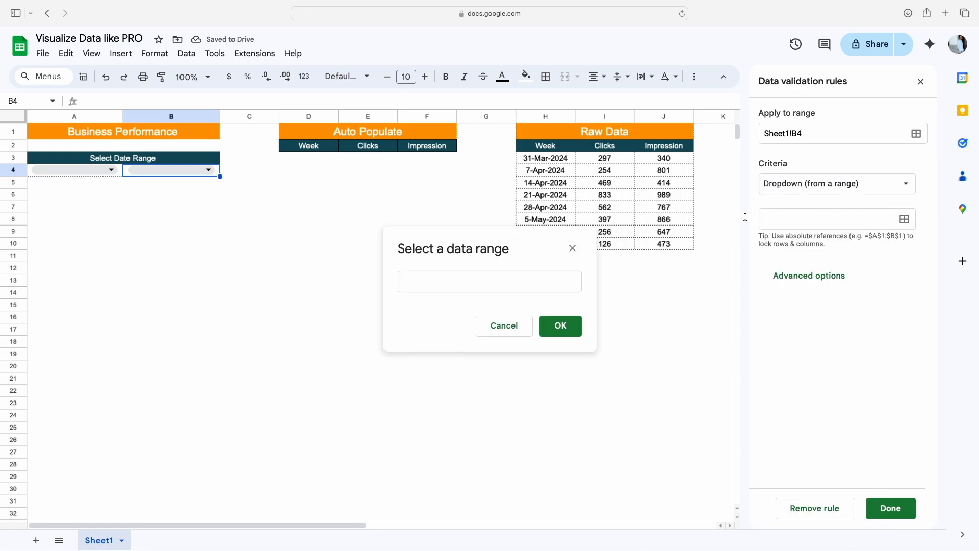
pyautogui.click(528, 289)
pyautogui.moveTo(557, 162); pyautogui.dragTo(561, 375)
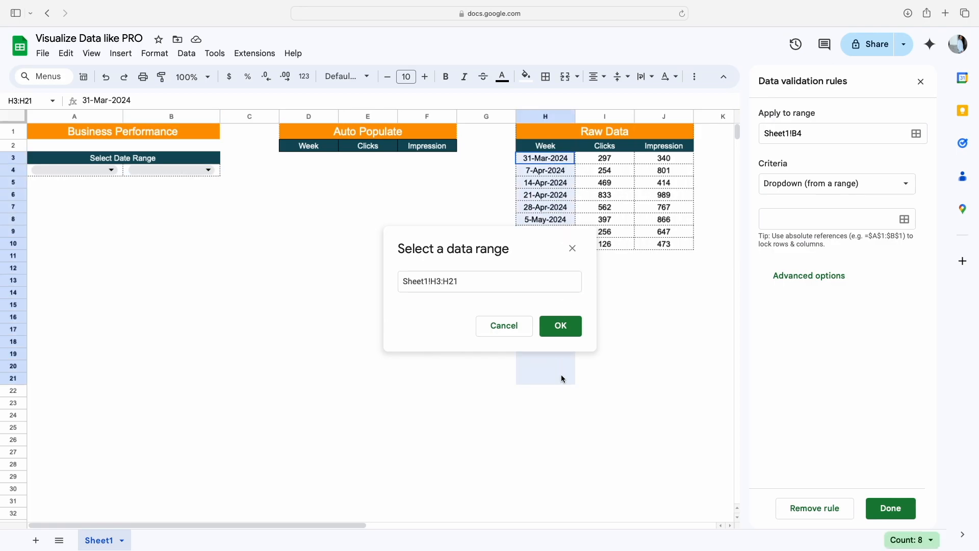
pyautogui.click(561, 326)
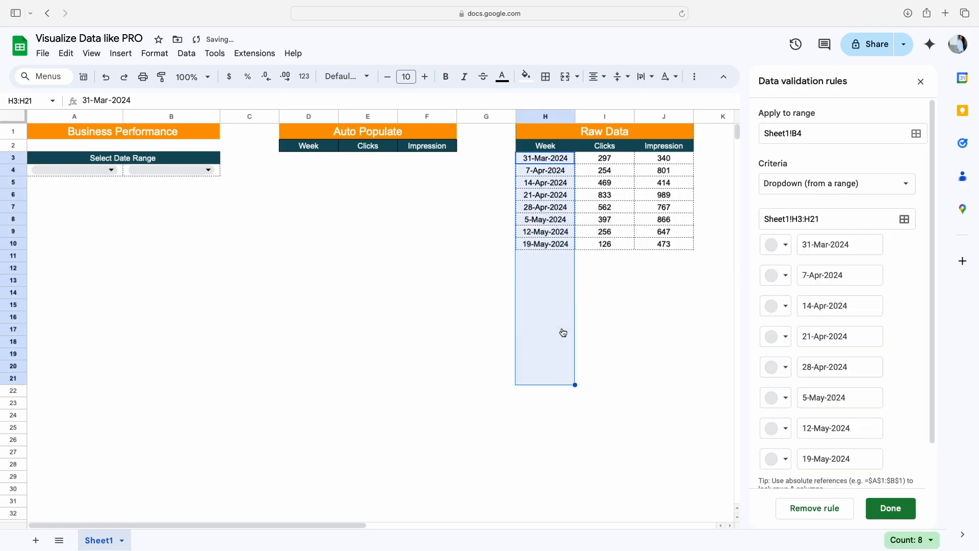
pyautogui.click(890, 509)
pyautogui.click(920, 82)
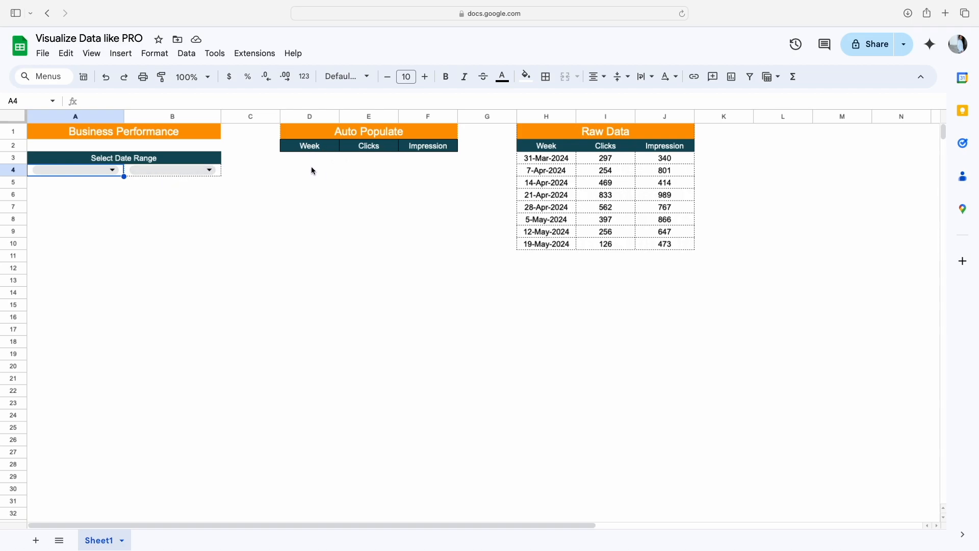
# - Set the date range to start at 31-Mar-2024 in A4 and end at 14-Apr-2024 in B4
pyautogui.click(109, 174)
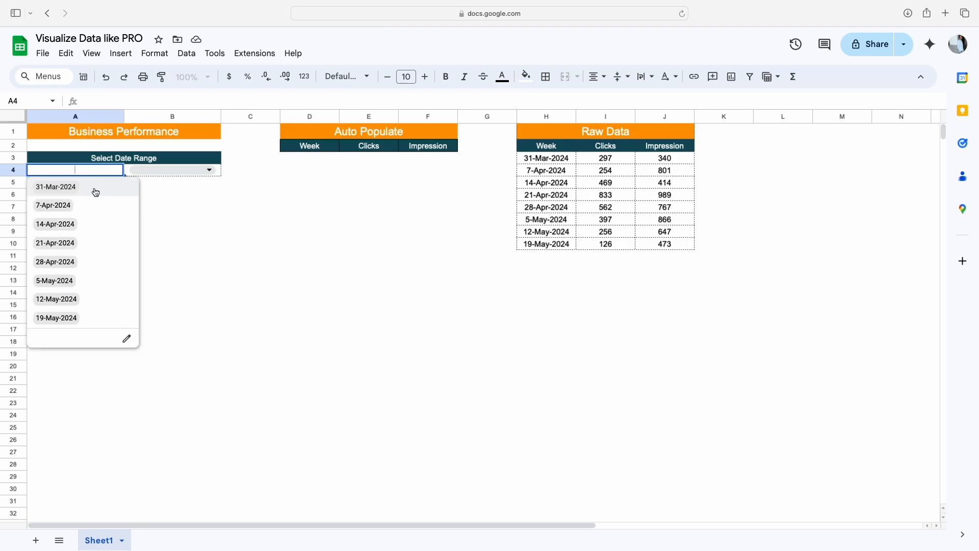
pyautogui.click(95, 187)
pyautogui.click(173, 172)
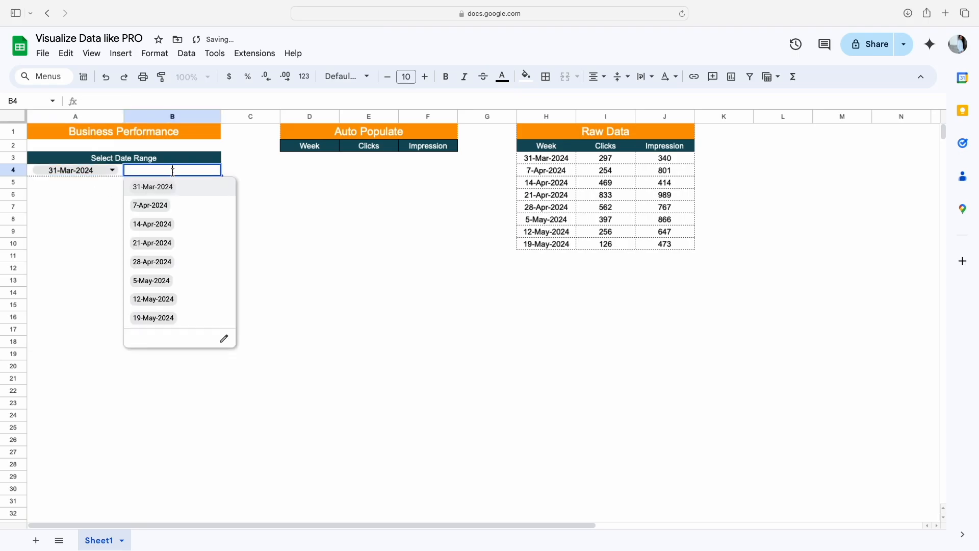
pyautogui.click(177, 229)
# - Begin a FILTER formula in D3 under Auto Populate with the raw data H3:J17 as its range
pyautogui.click(302, 154)
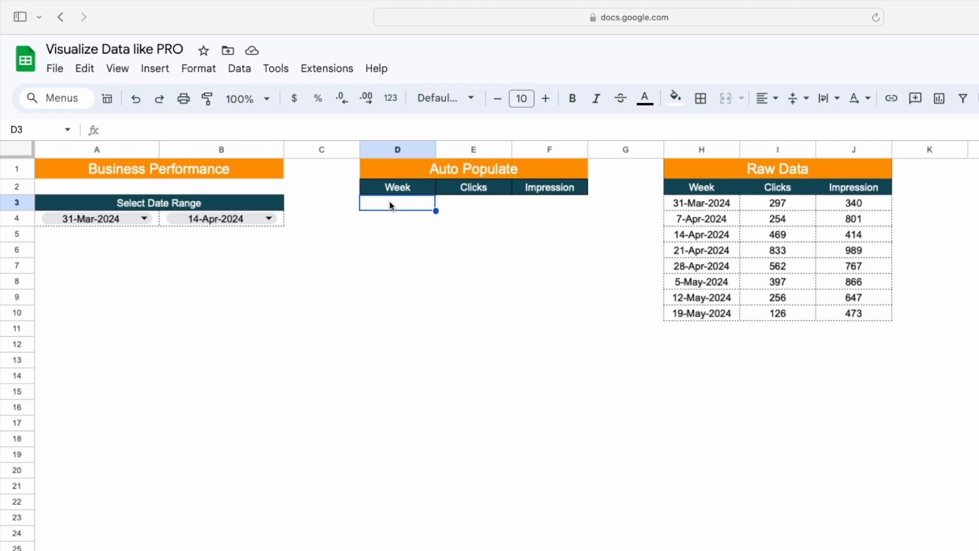
pyautogui.moveTo(157, 222); pyautogui.dragTo(236, 221)
pyautogui.click(402, 203)
pyautogui.write('=')
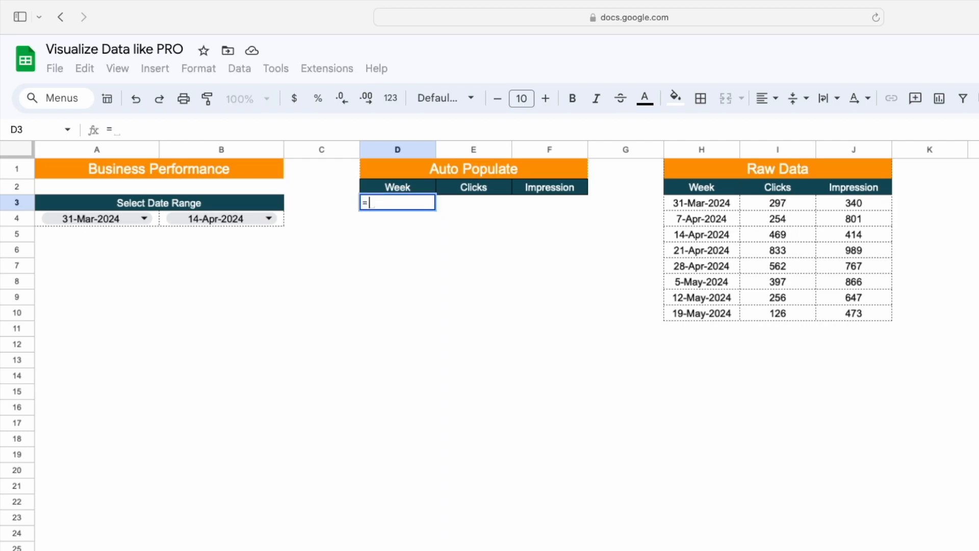
pyautogui.write('FILTER(')
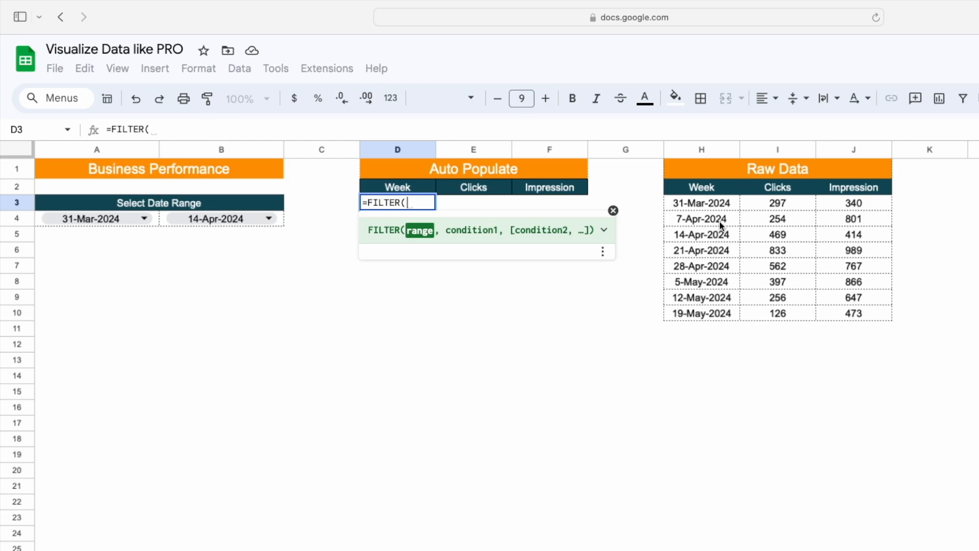
pyautogui.moveTo(710, 205); pyautogui.dragTo(862, 434)
pyautogui.write(',')
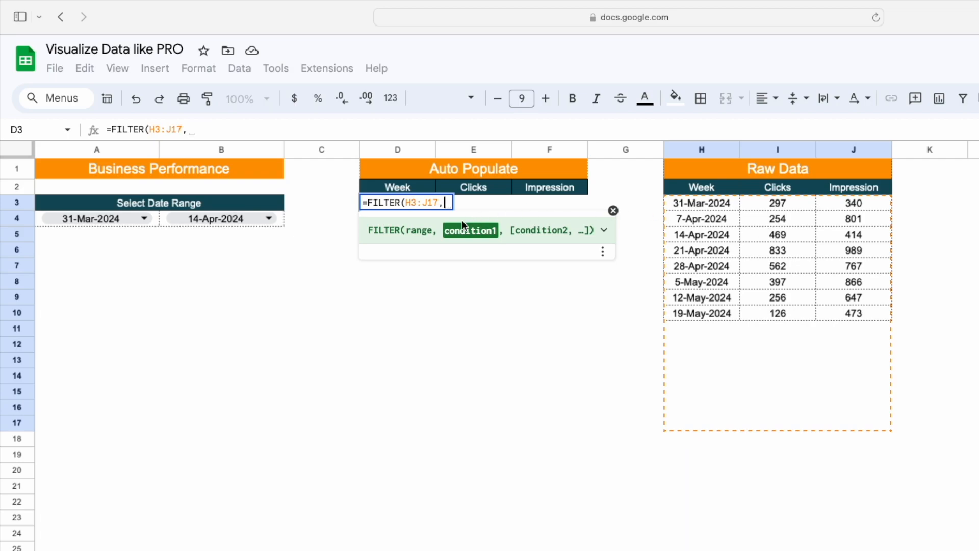
# - Complete the FILTER formula in D3 with the conditions H3:H17>=A4 and H3:H17<=B4
pyautogui.moveTo(704, 203); pyautogui.dragTo(698, 423)
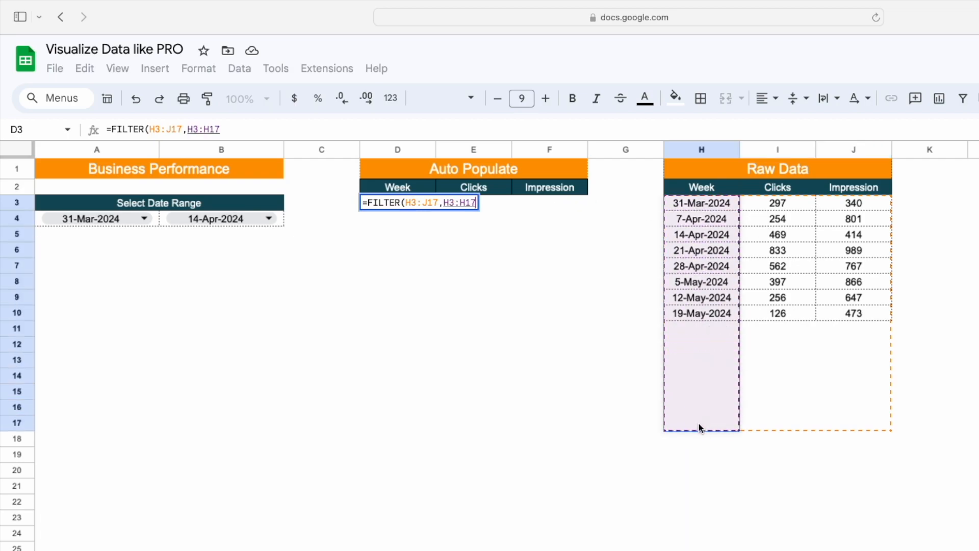
pyautogui.write('>=')
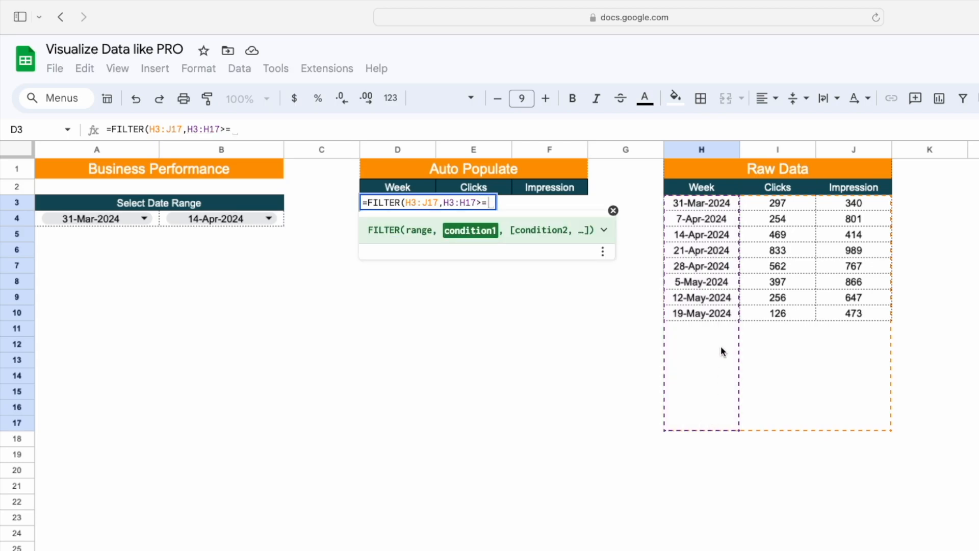
pyautogui.click(148, 224)
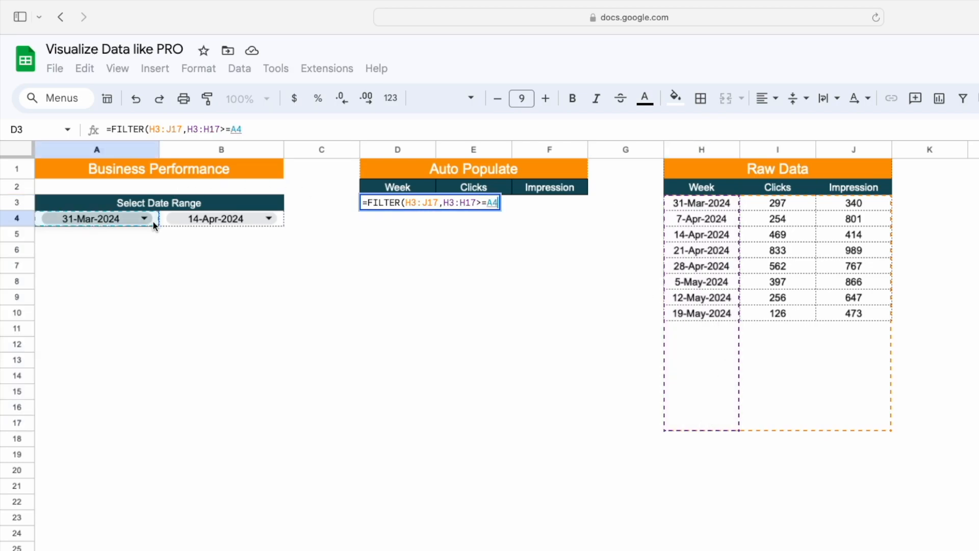
pyautogui.write(',')
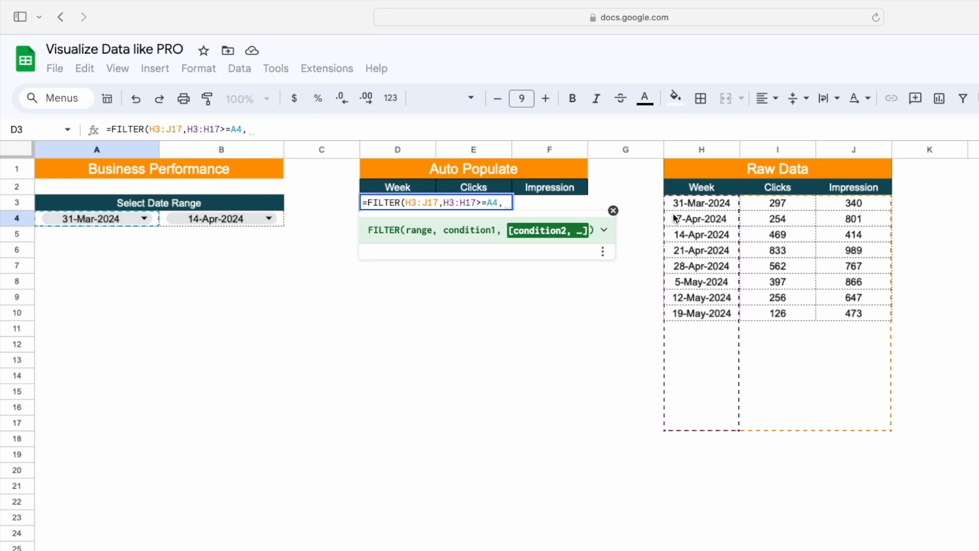
pyautogui.moveTo(684, 207); pyautogui.dragTo(702, 425)
pyautogui.write('<=')
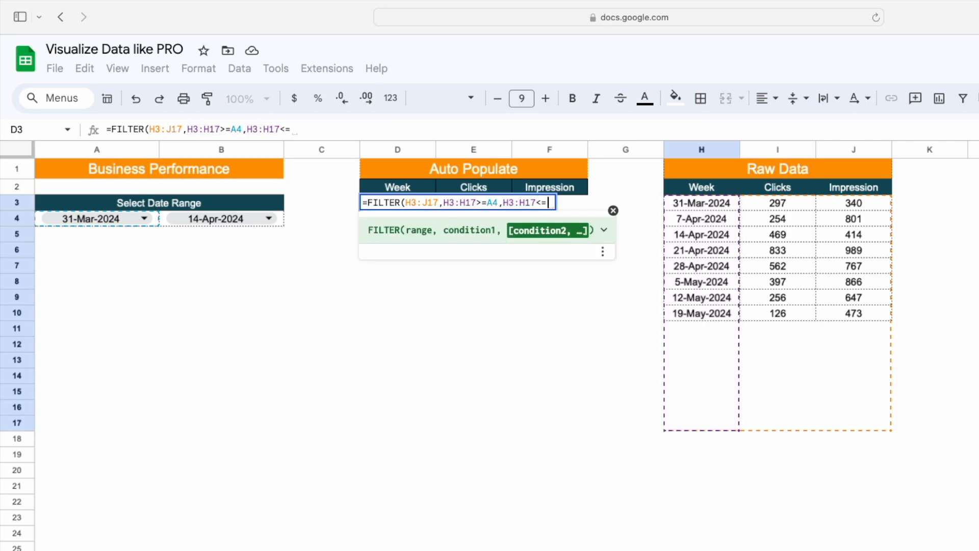
pyautogui.click(282, 222)
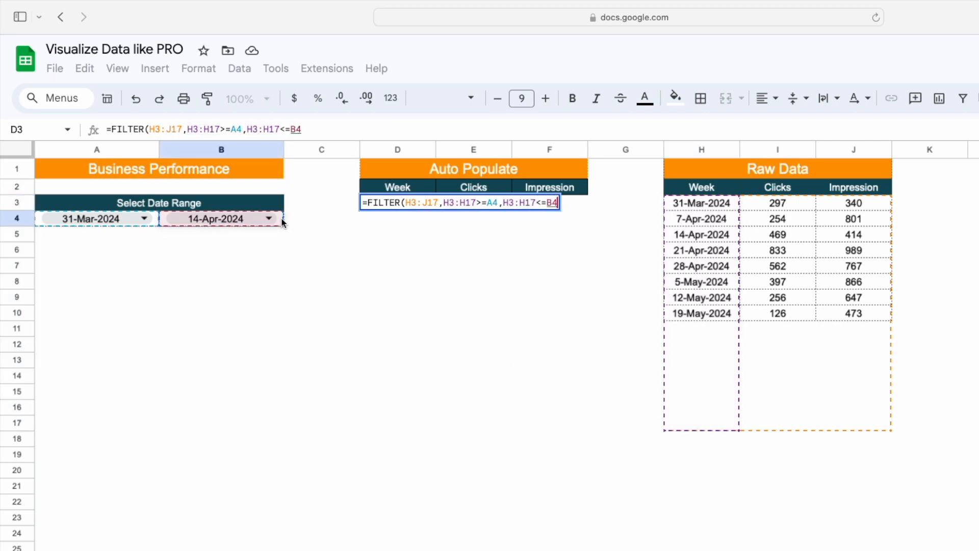
pyautogui.press('Return')
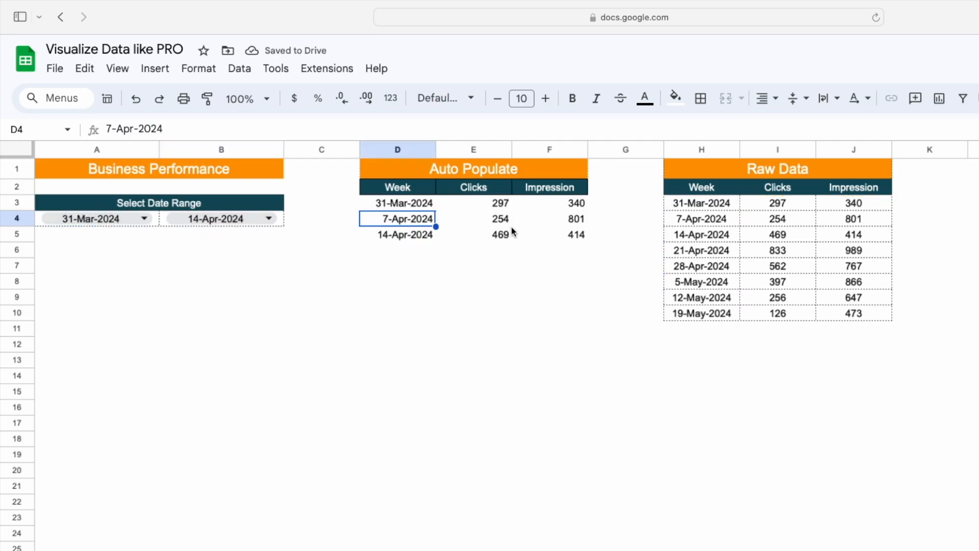
# - Change the end date of the range in B4 to 28-Apr-2024
pyautogui.click(220, 220)
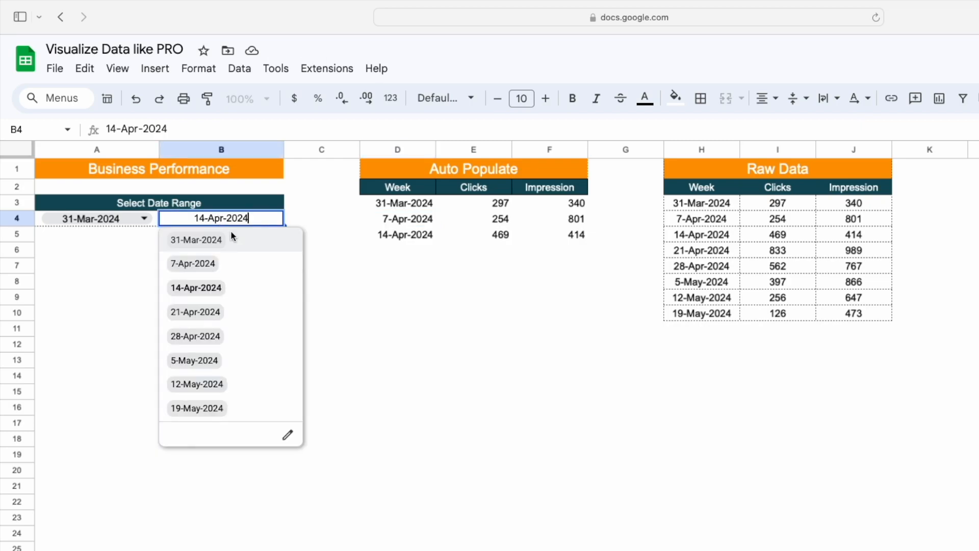
pyautogui.click(190, 342)
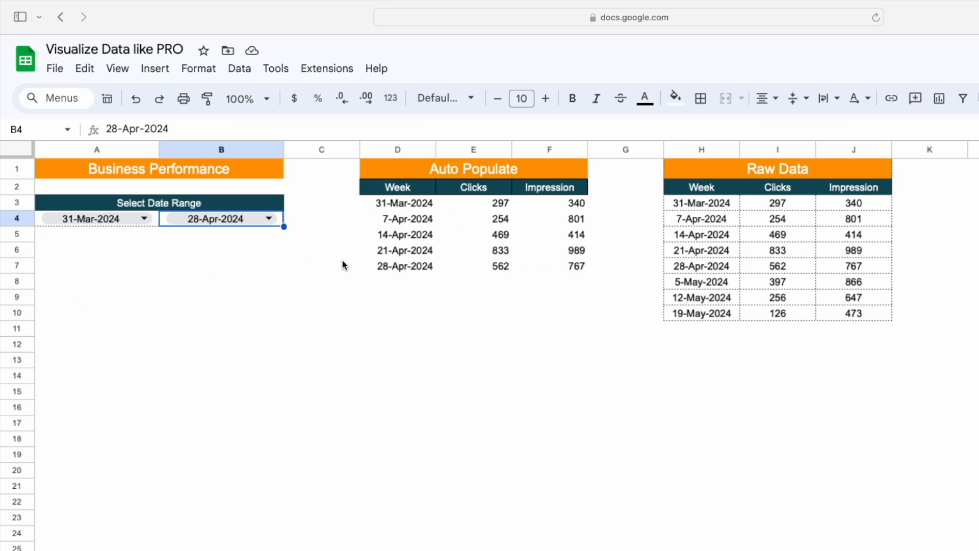
# - Insert a chart based on the Auto Populate range D2:F16, including the header row
pyautogui.moveTo(402, 188); pyautogui.dragTo(567, 409)
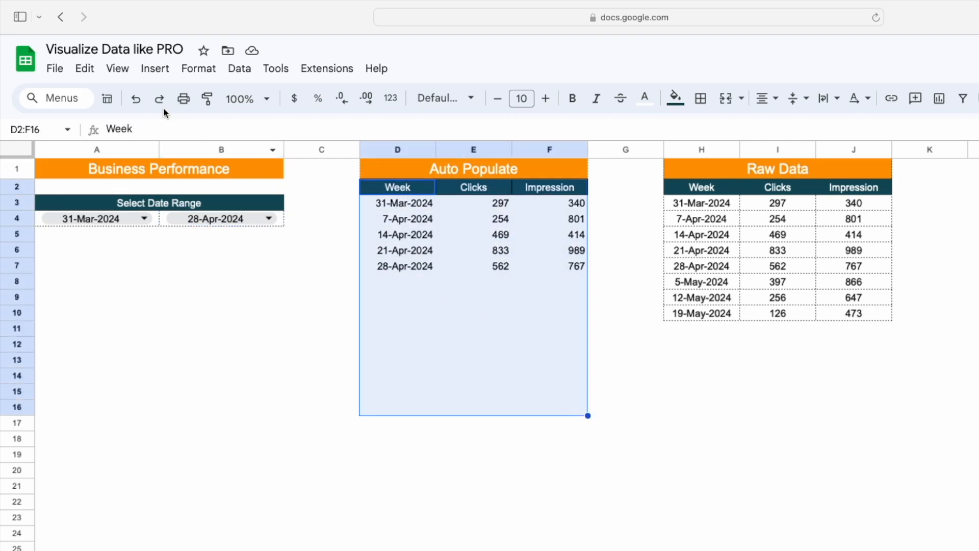
pyautogui.click(156, 71)
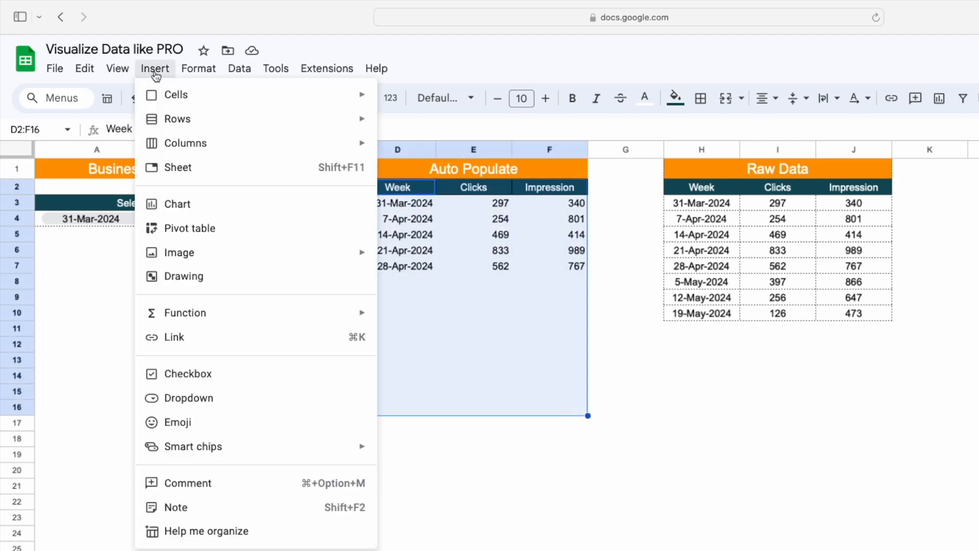
pyautogui.click(193, 204)
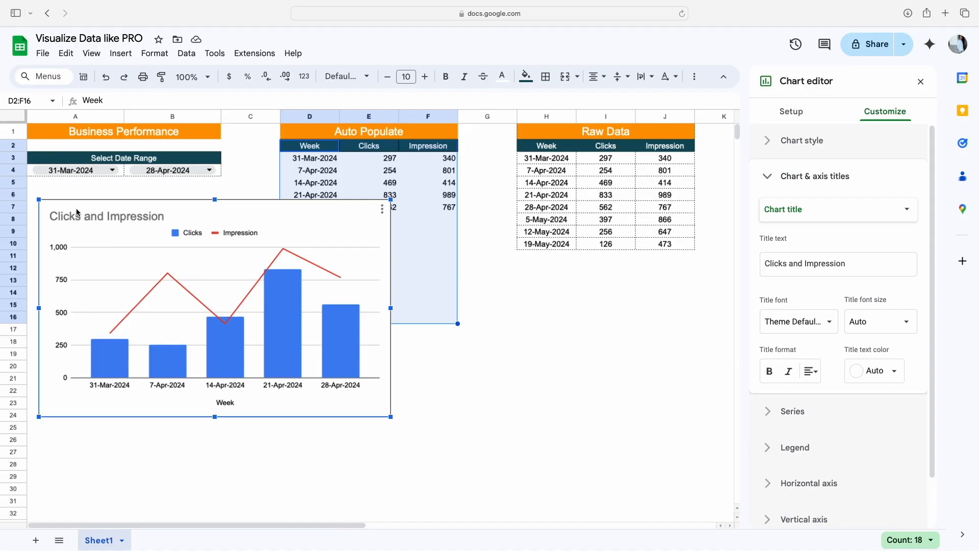
# - Change the chart title to "Business Performance"
pyautogui.click(93, 218)
pyautogui.doubleClick(94, 218)
pyautogui.write('Busines')
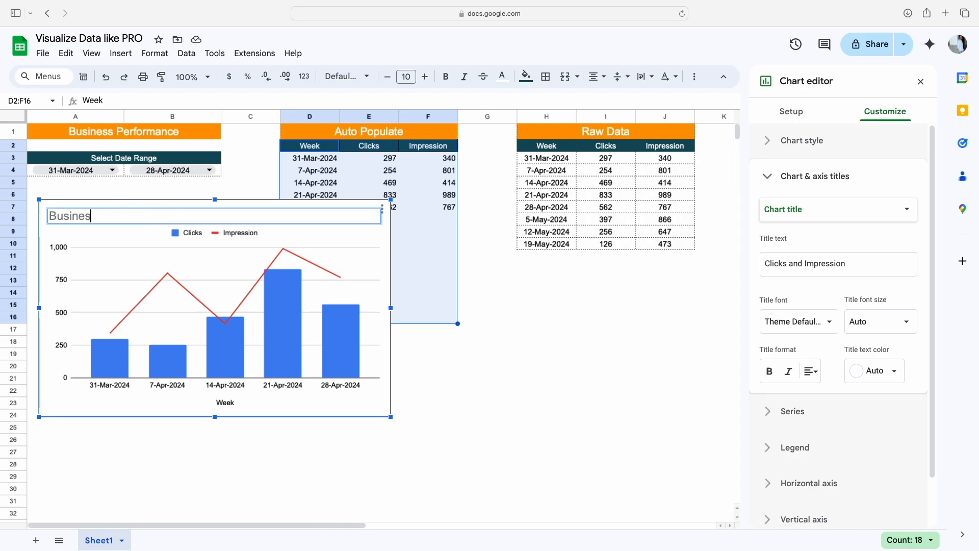
pyautogui.write('s Performance')
pyautogui.click(334, 241)
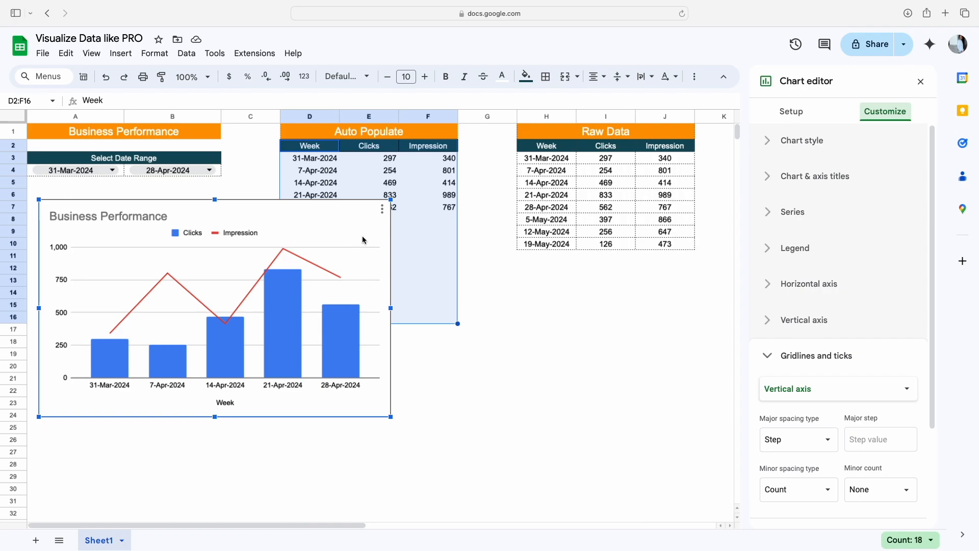
# - Change the chart type from combo to a column chart with Clicks and Impression side by side
pyautogui.click(790, 113)
pyautogui.click(827, 169)
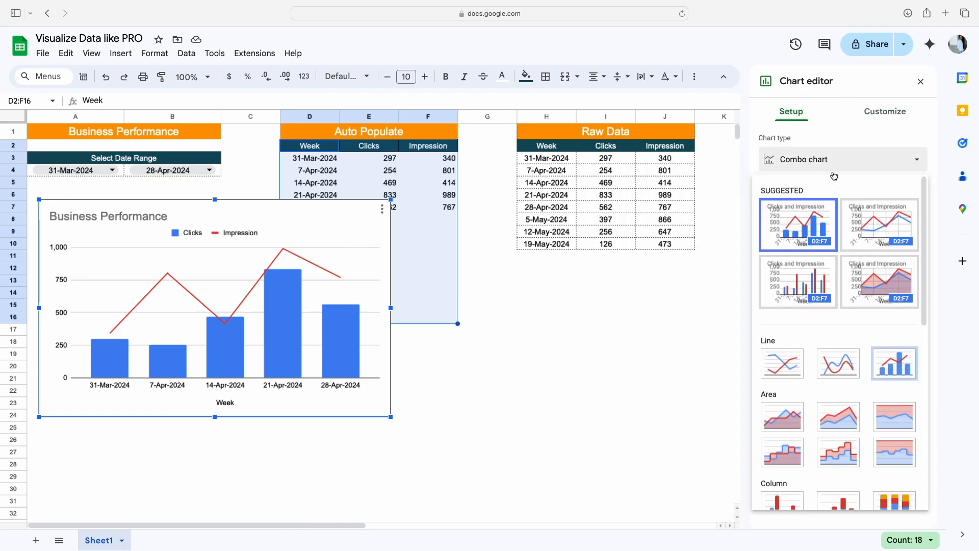
pyautogui.scroll(-3, 840, 321)
pyautogui.click(784, 397)
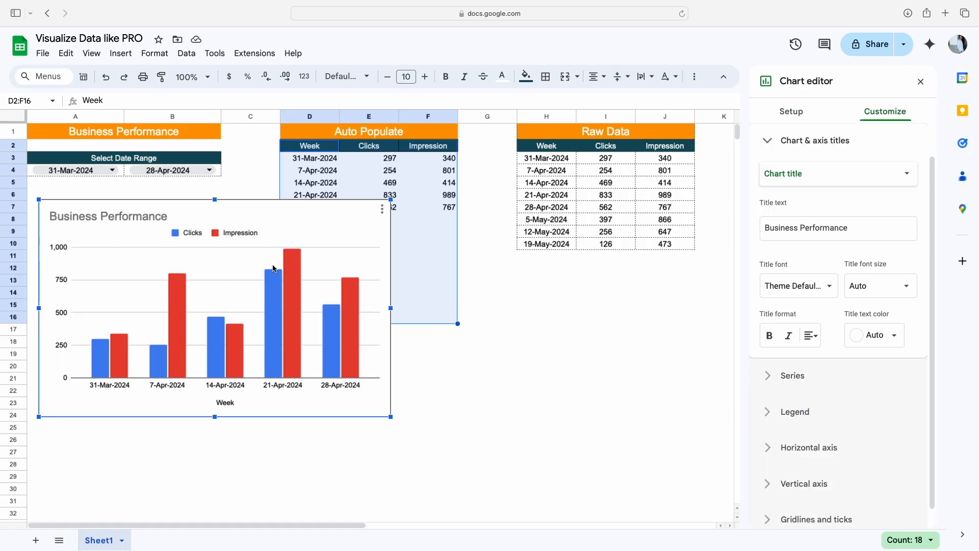
# - Turn off the major gridlines of the chart's vertical axis and turn on its major ticks
pyautogui.click(239, 280)
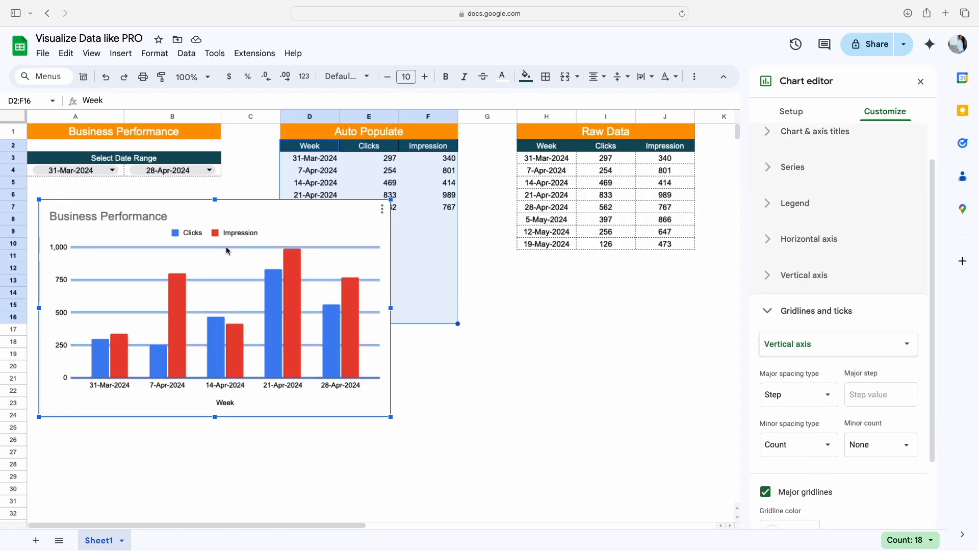
pyautogui.click(766, 493)
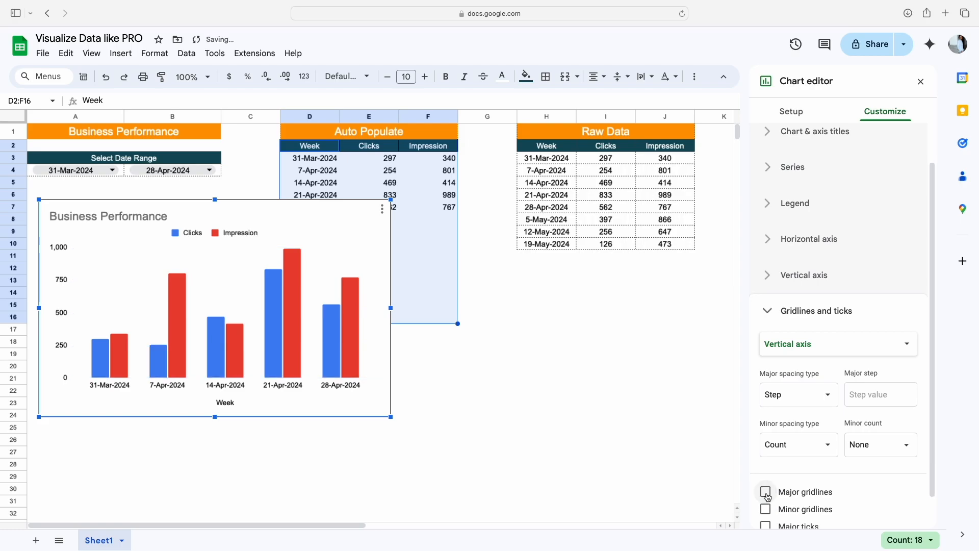
pyautogui.scroll(-2, 767, 496)
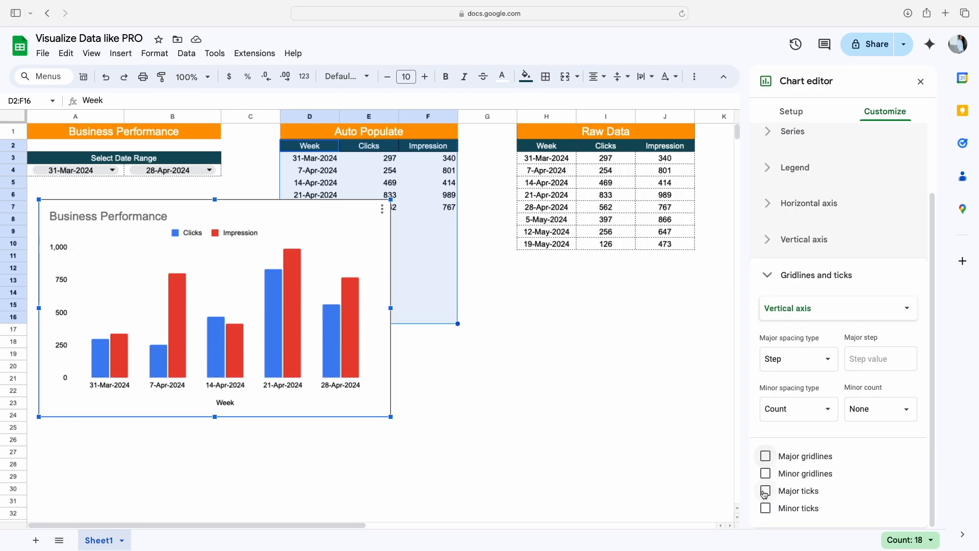
pyautogui.click(766, 493)
# - Turn on major ticks for the chart's horizontal axis
pyautogui.click(795, 311)
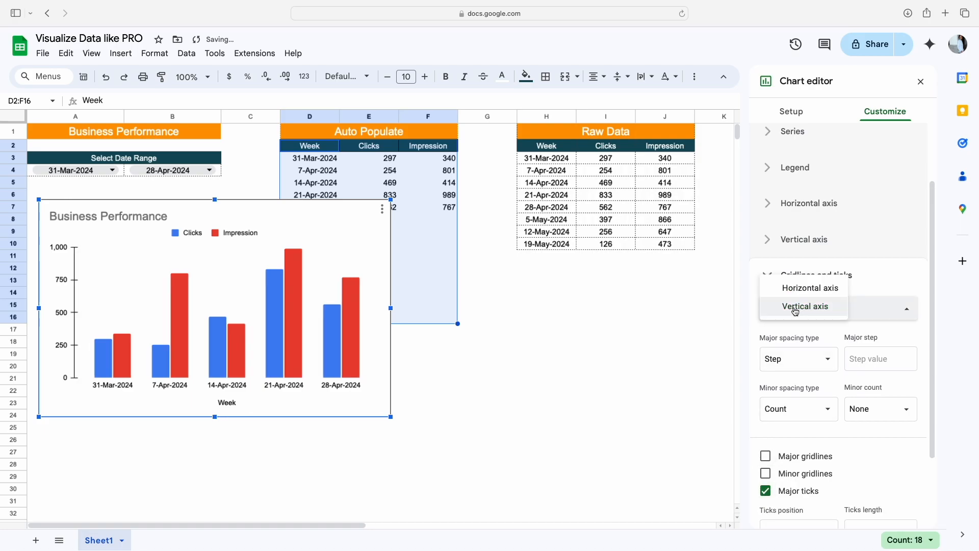
pyautogui.click(799, 298)
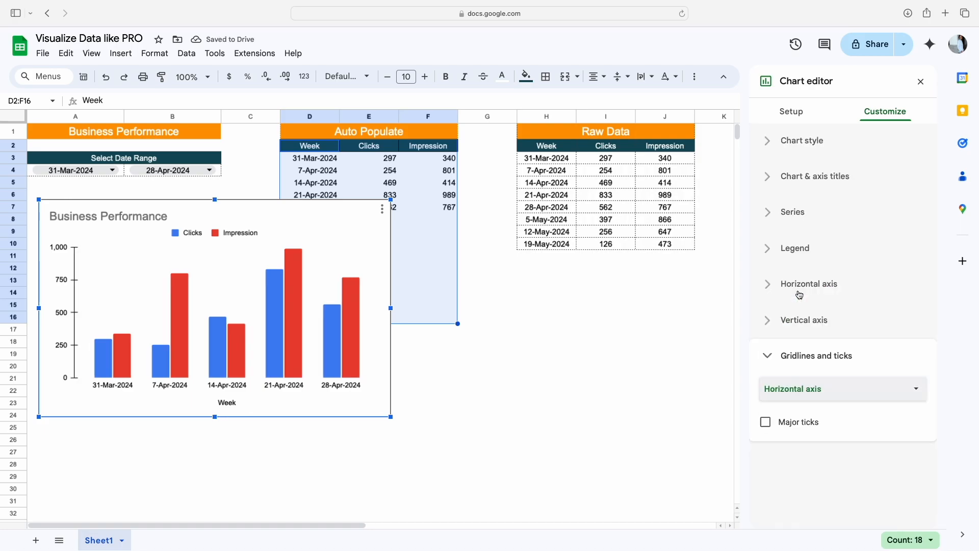
pyautogui.click(767, 424)
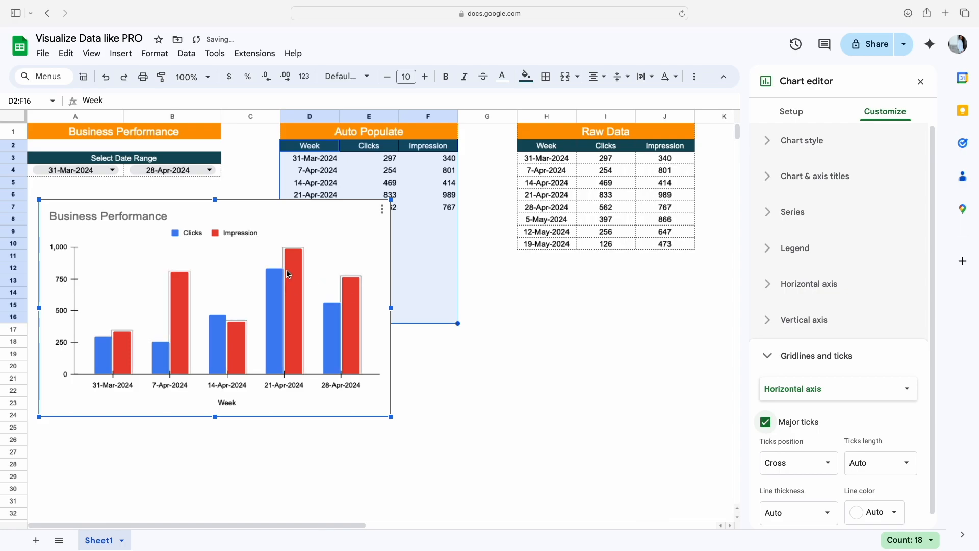
# - Add data labels to all series of the Business Performance chart
pyautogui.click(773, 213)
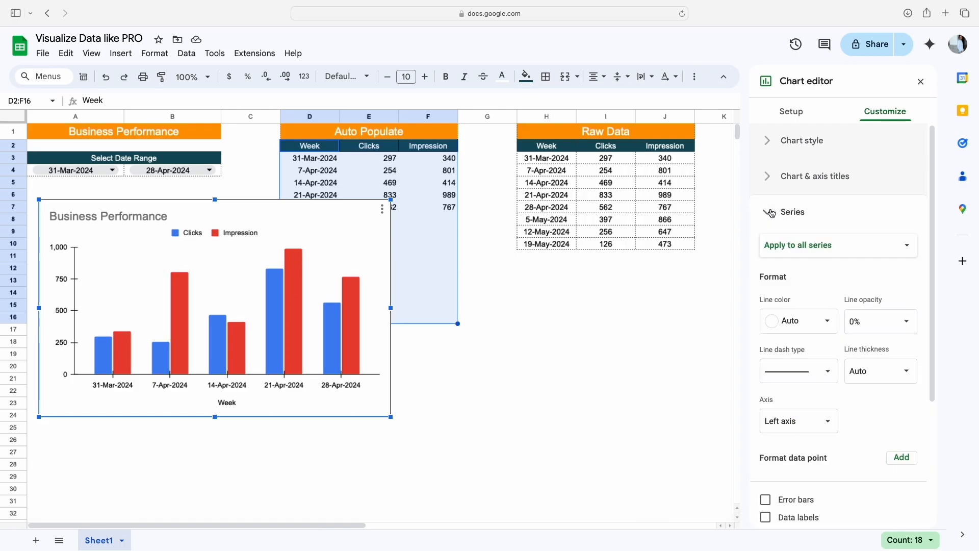
pyautogui.scroll(-3, 845, 380)
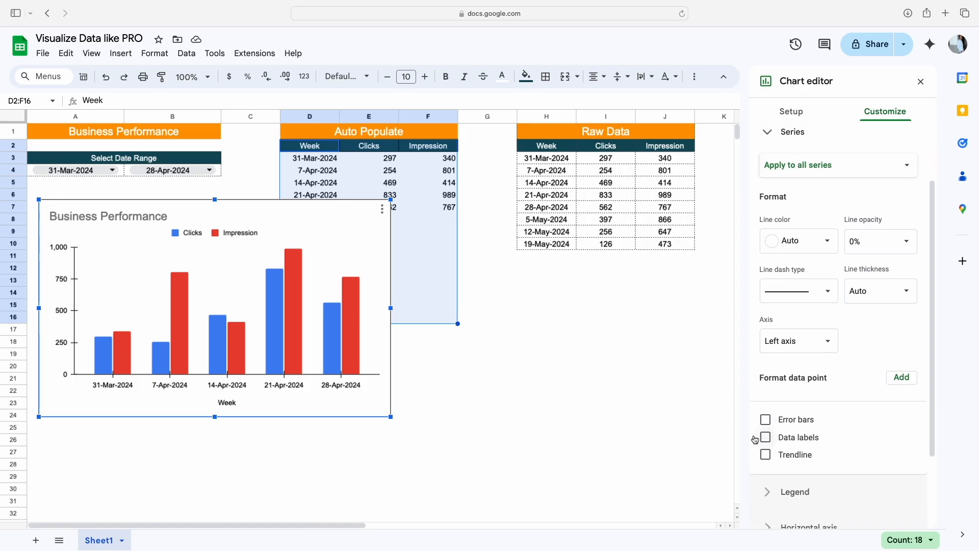
pyautogui.click(766, 438)
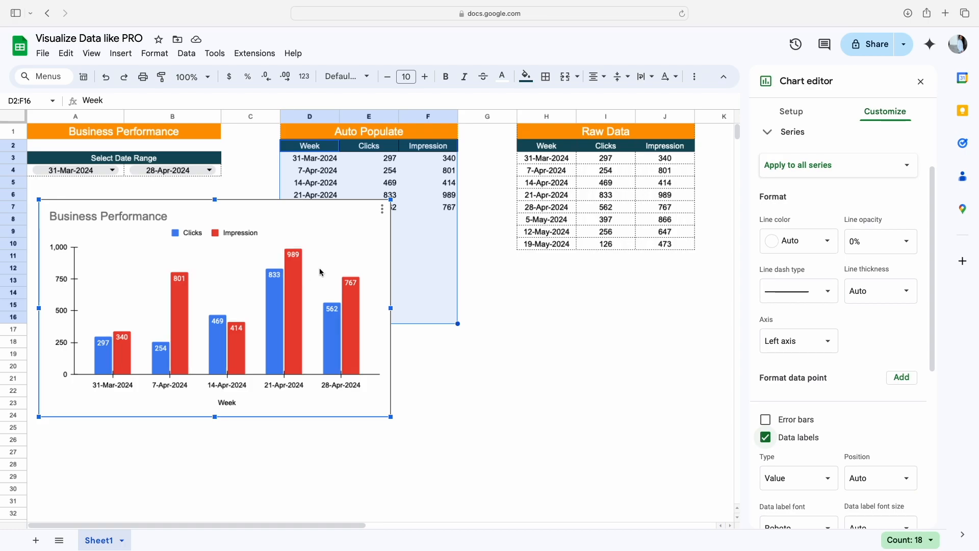
# - Set the end date of the range in B4 to 14-Apr-2024
pyautogui.doubleClick(184, 171)
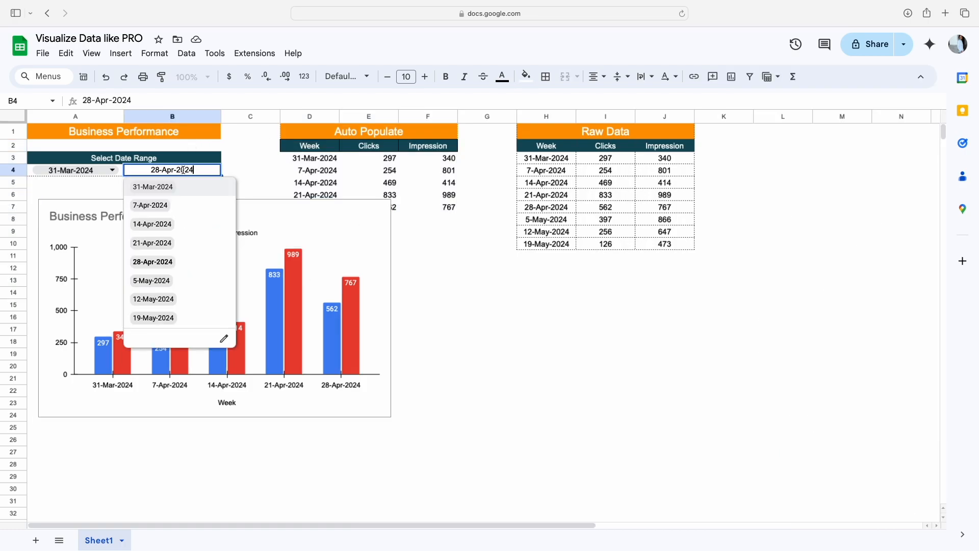
pyautogui.click(177, 224)
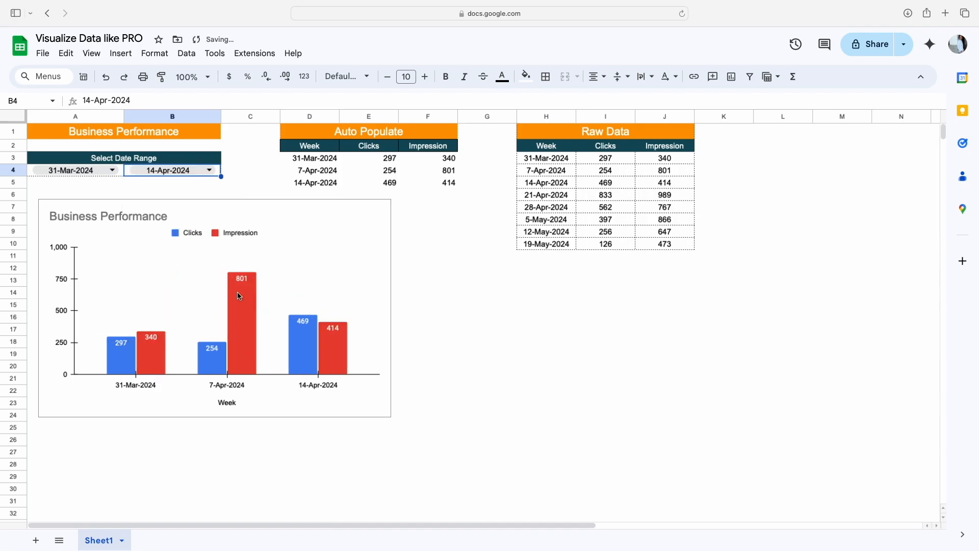